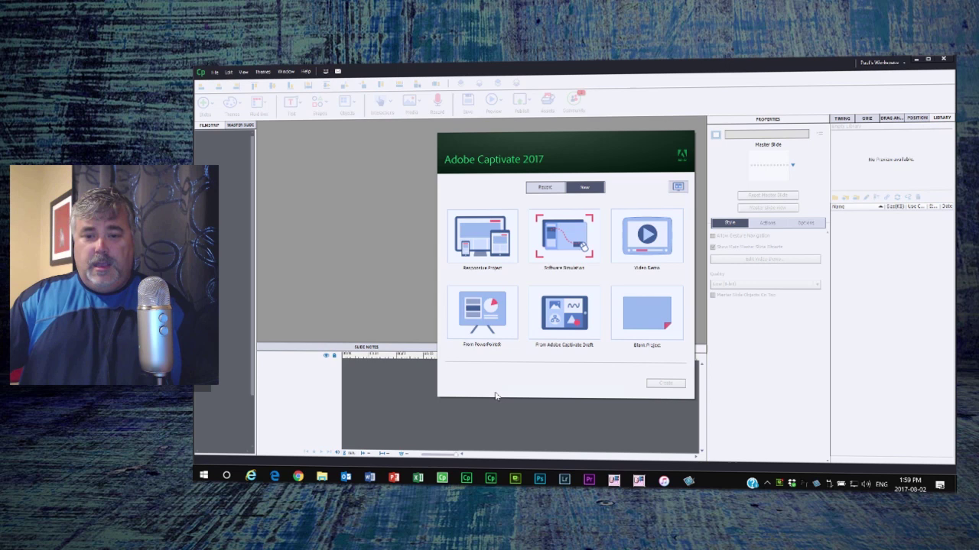
Choose Software Simulation and create the project to bring up the recording setup
click(569, 240)
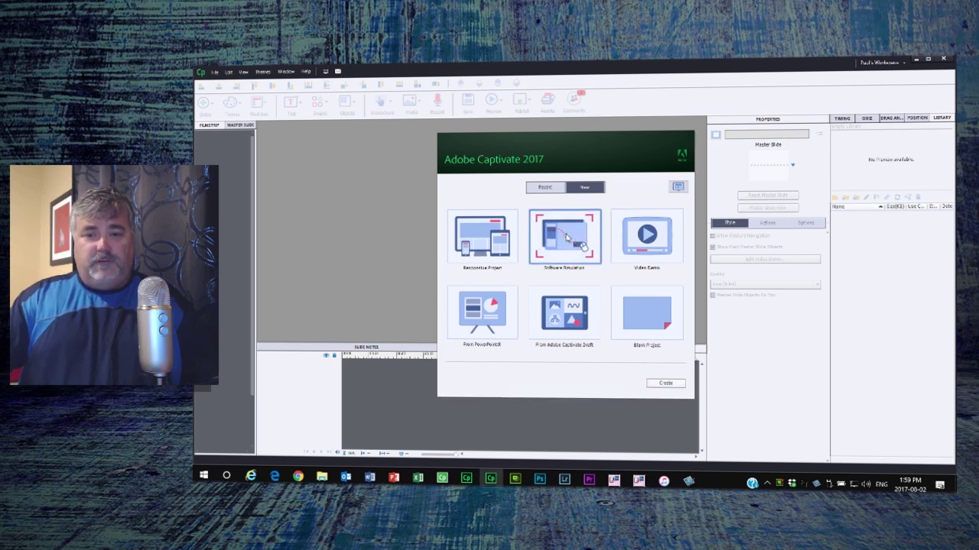
click(665, 383)
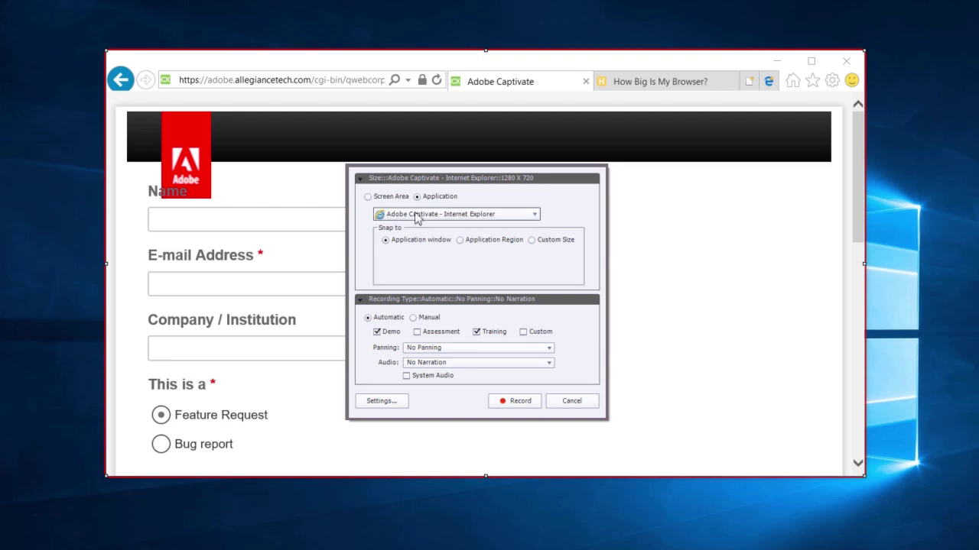
Use Screen Area capture, try Full Screen, then return to Custom Size 1280 x 720
click(387, 198)
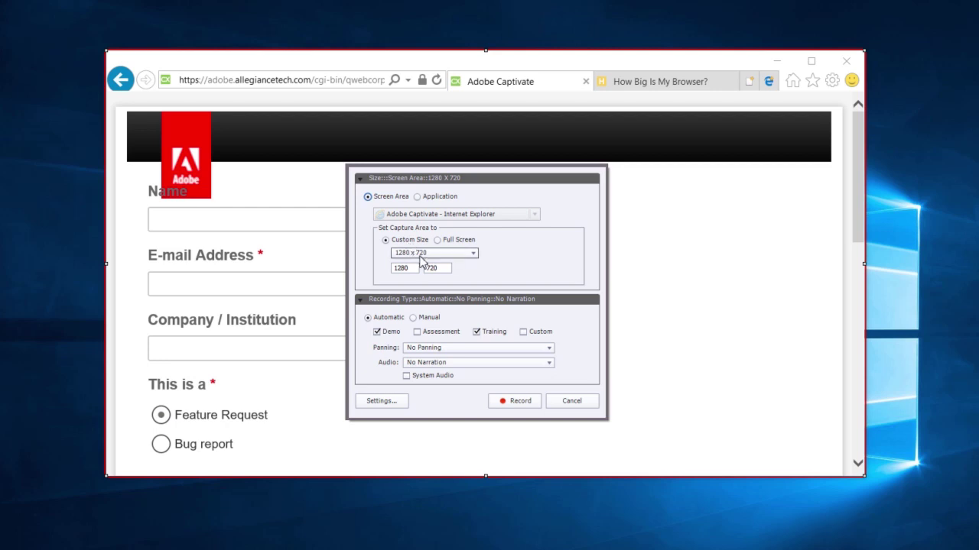
click(433, 255)
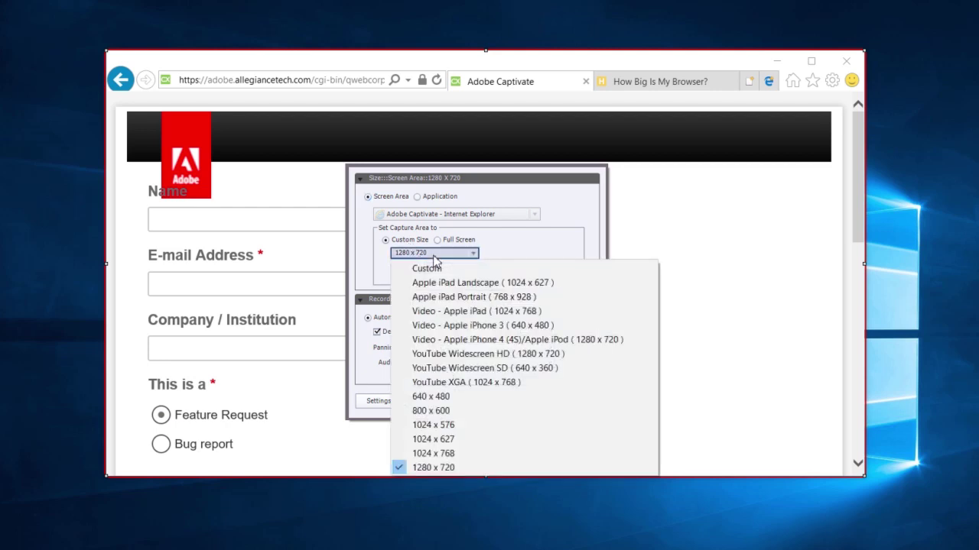
click(433, 257)
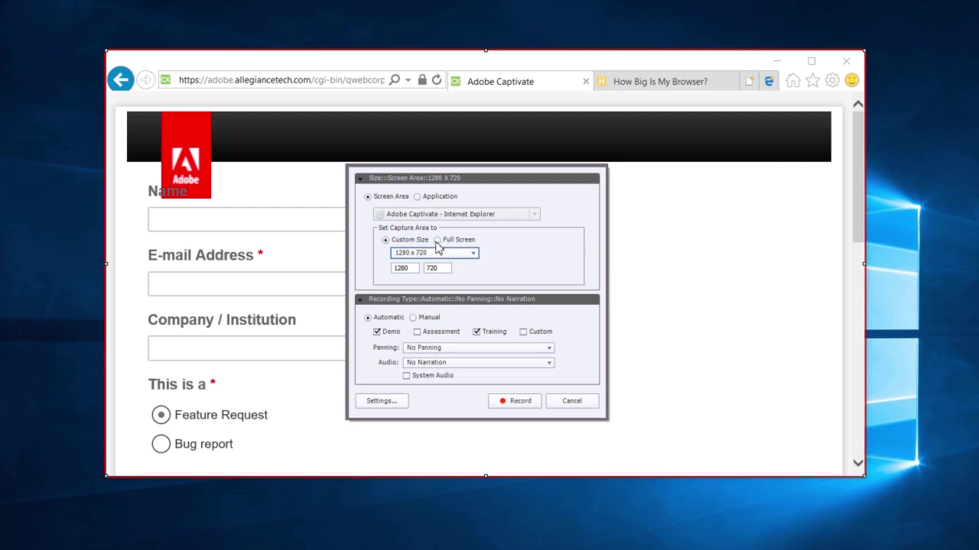
click(437, 240)
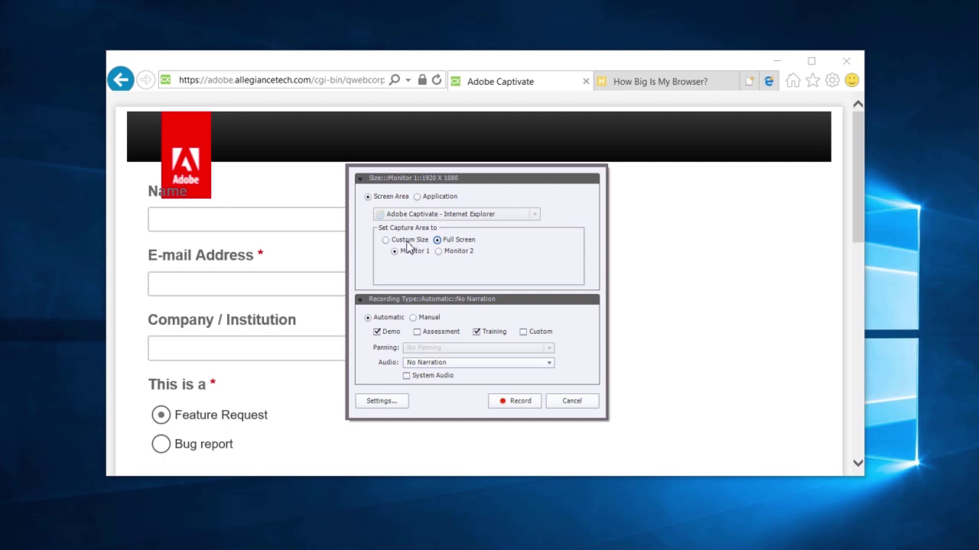
click(407, 242)
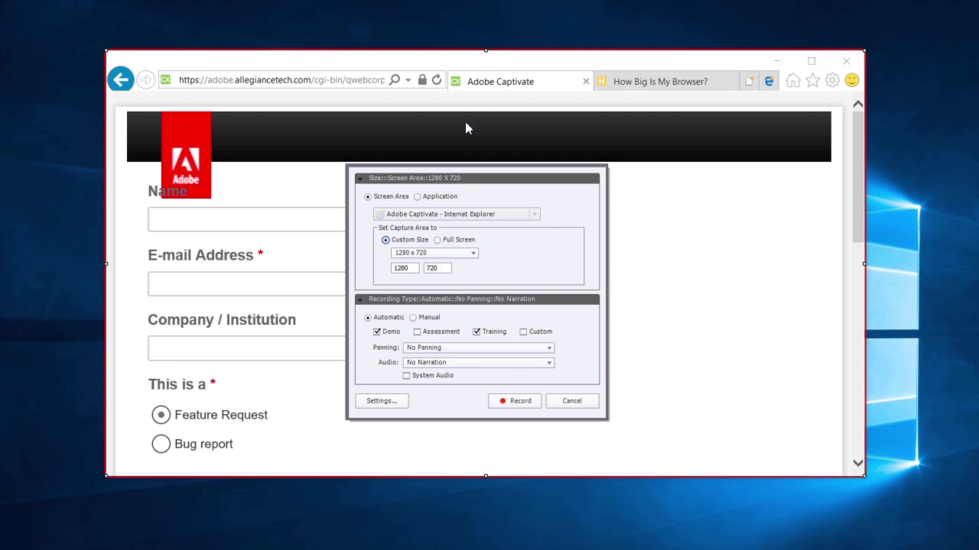
Drag the browser window and red capture frame so the feedback form sits inside
drag(237, 69, 365, 182)
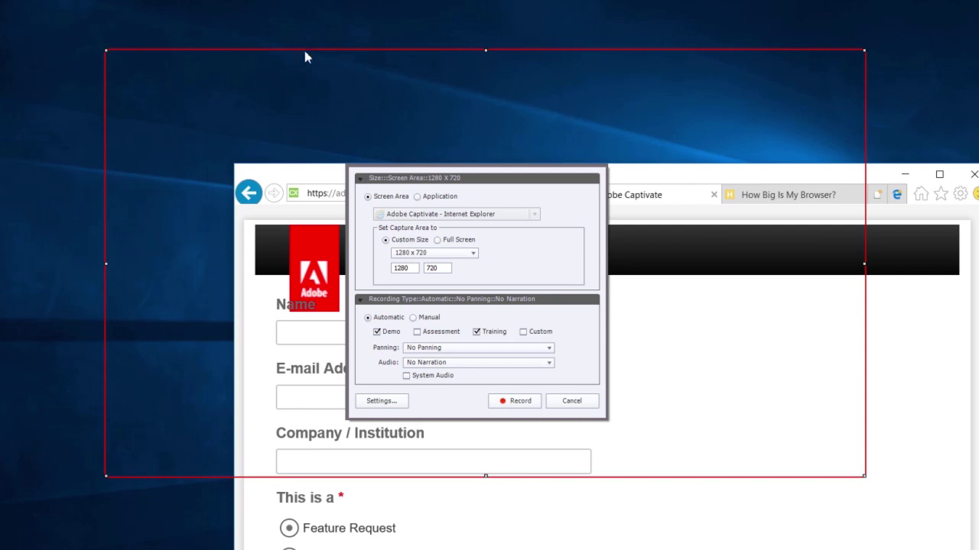
drag(306, 48, 301, 22)
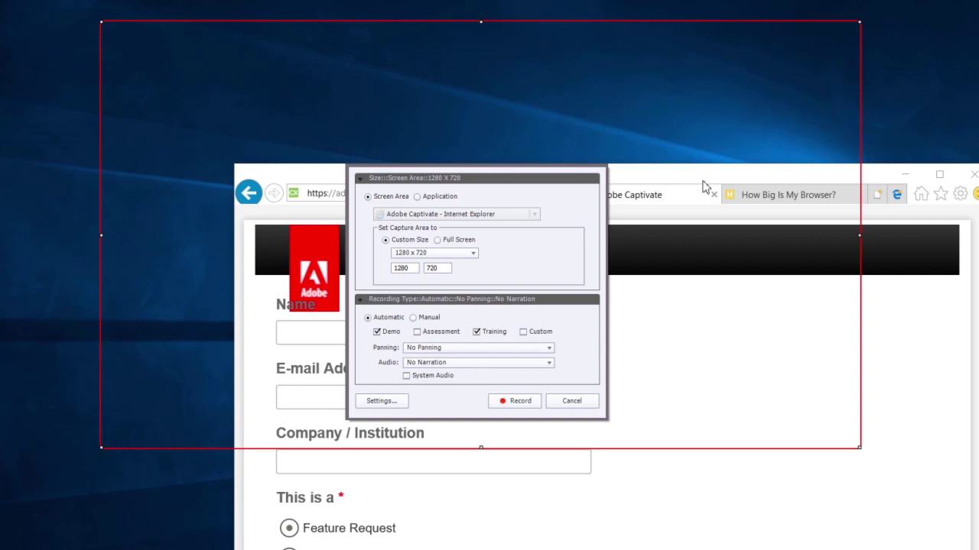
drag(704, 177, 577, 116)
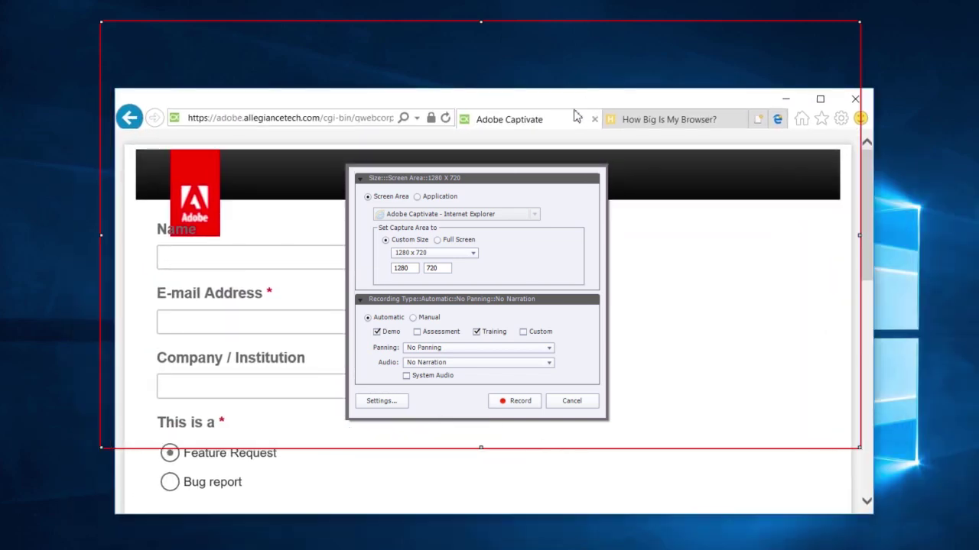
Switch to Application capture with Internet Explorer as the recorded window
click(442, 200)
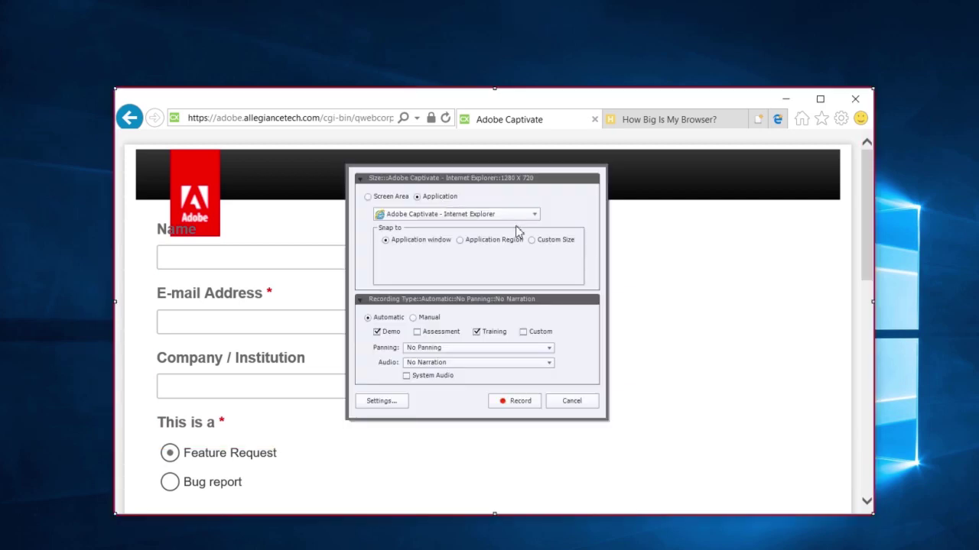
click(451, 217)
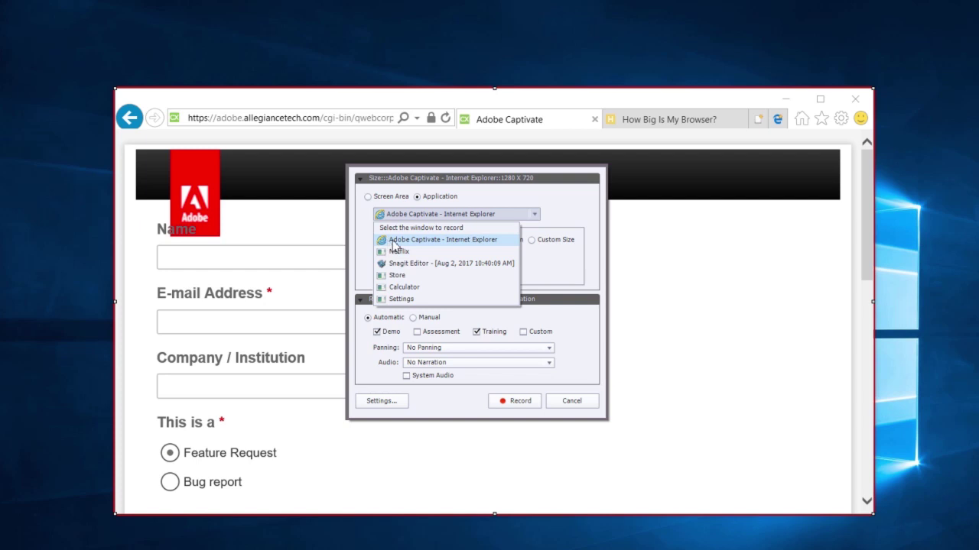
click(403, 242)
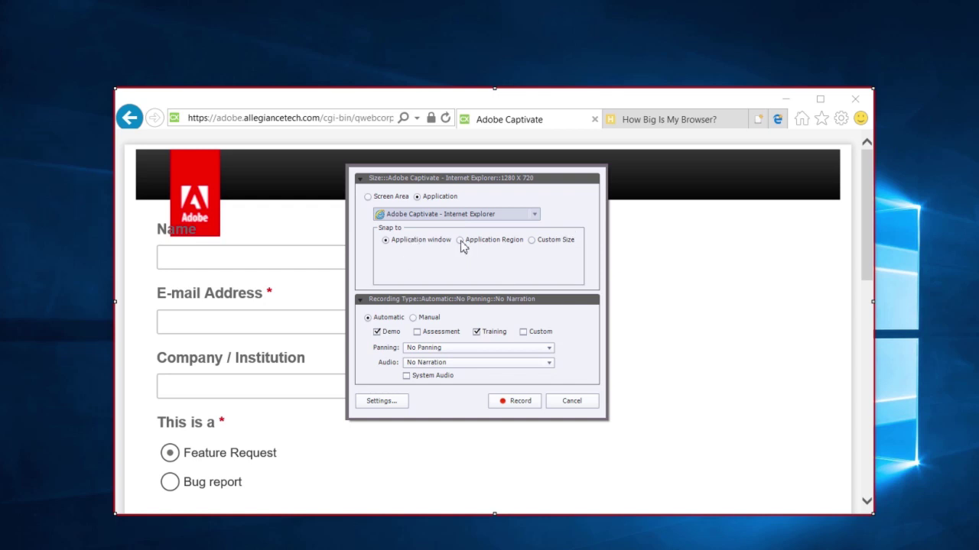
Choose Custom Size and enter width 1477 and height 719
click(554, 241)
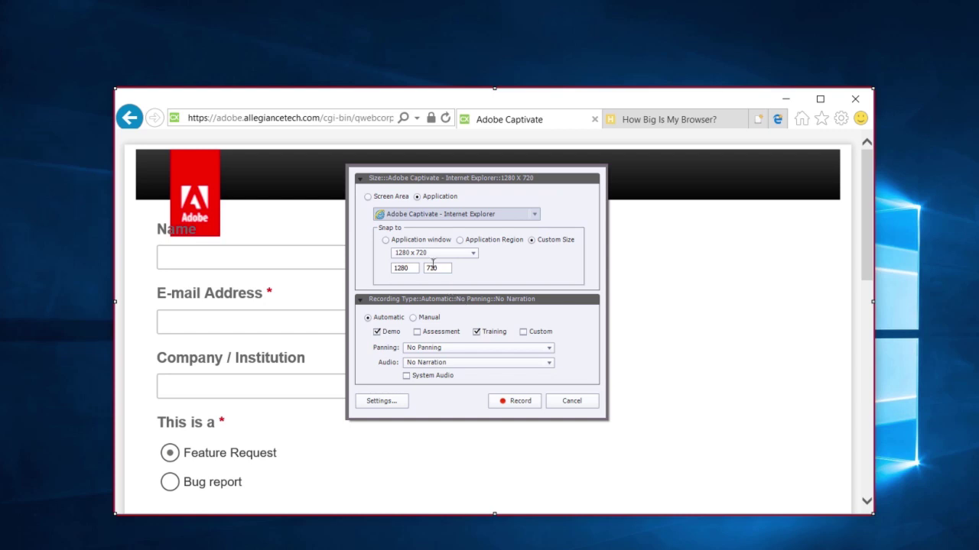
click(434, 253)
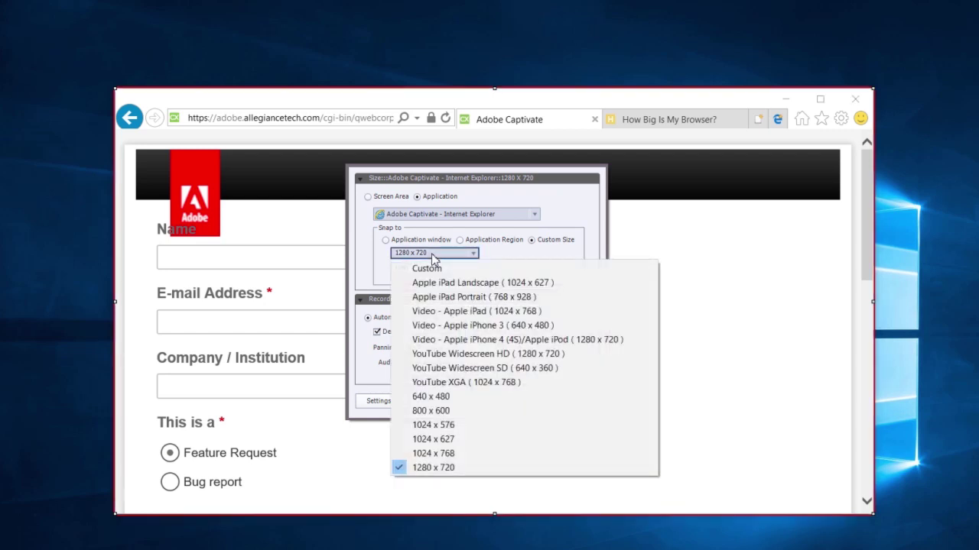
click(432, 257)
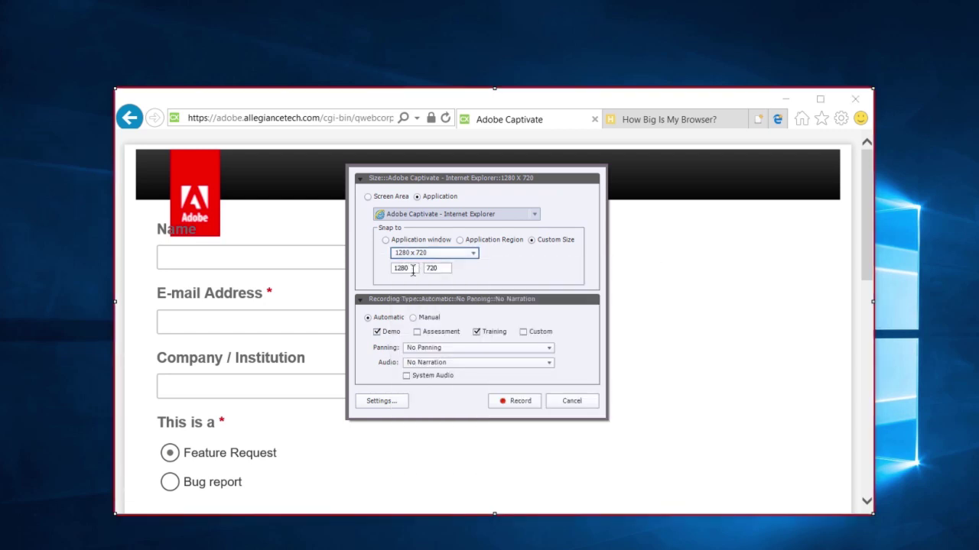
key(Tab)
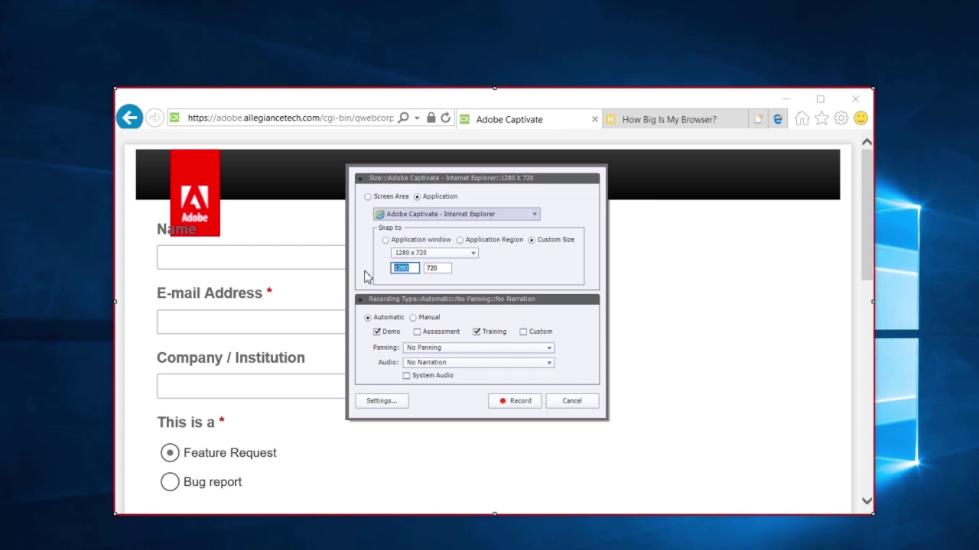
text(1477)
key(Tab)
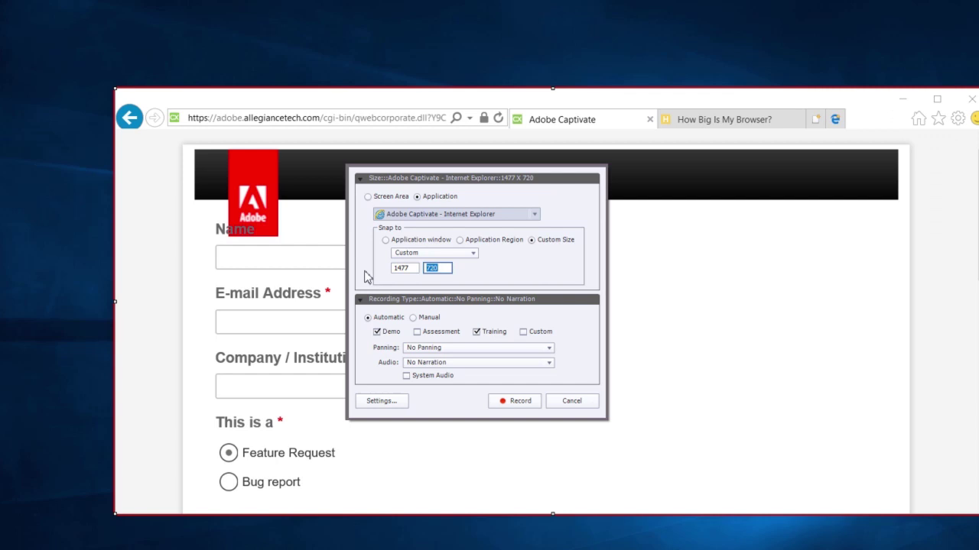
text(719)
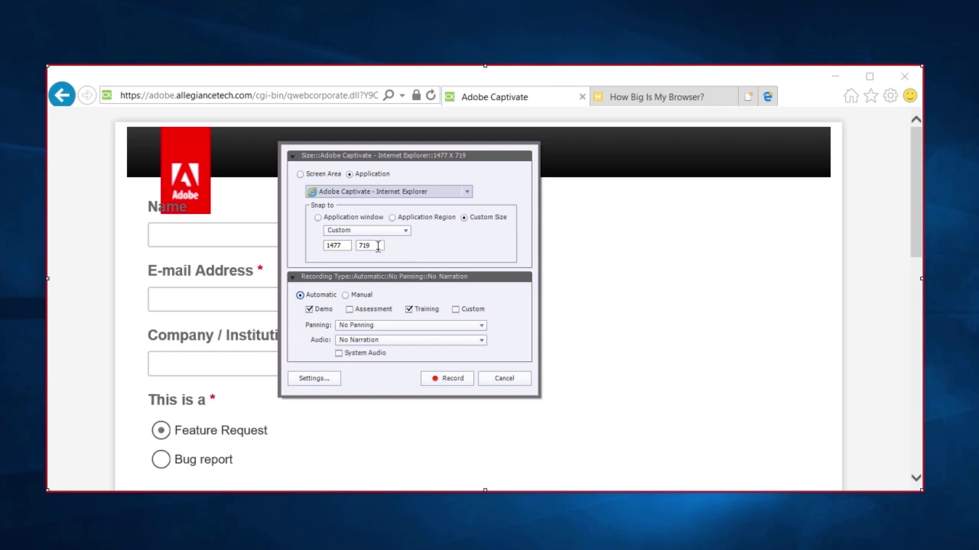
Adjust the height value until the capture size reads 1477 x 768
scroll(377, 247, up, 8)
scroll(377, 246, up, 19)
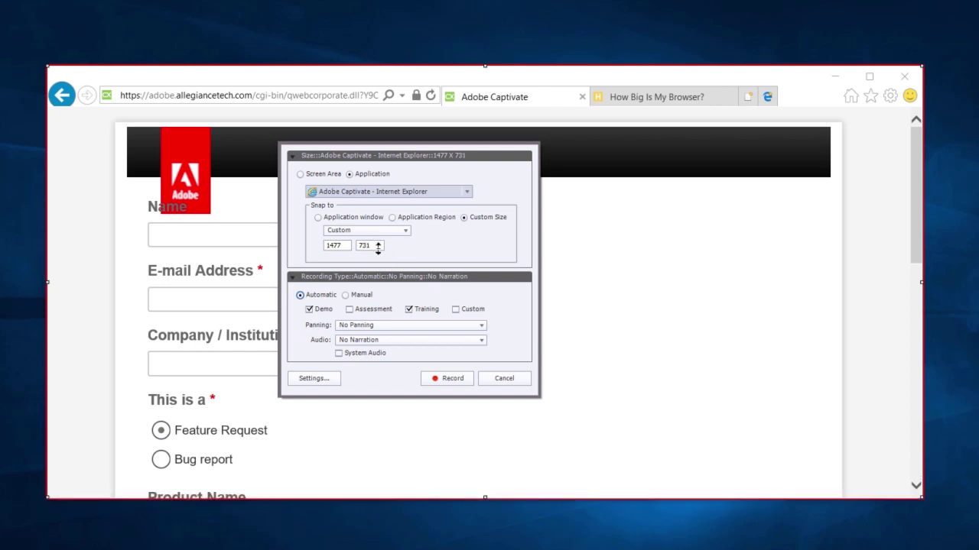
scroll(377, 246, up, 14)
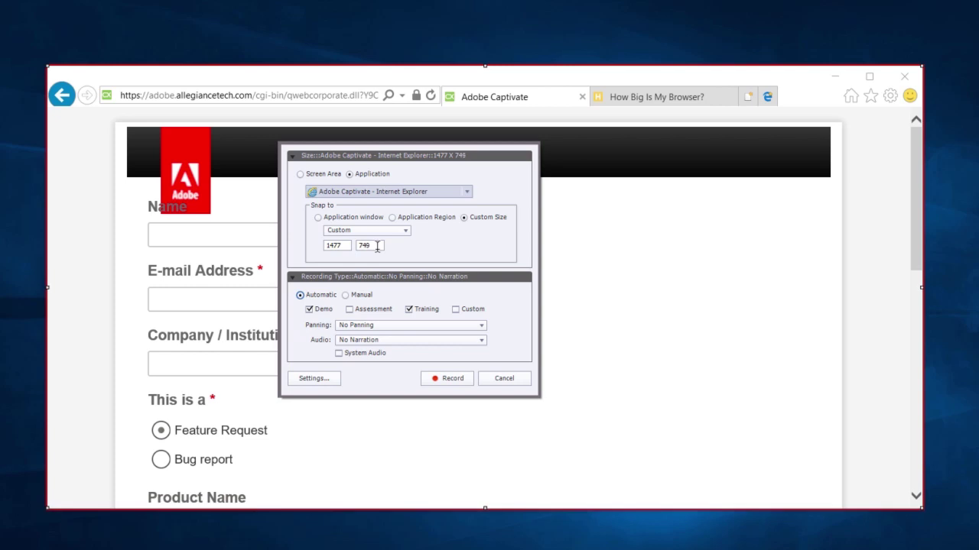
scroll(377, 246, up, 14)
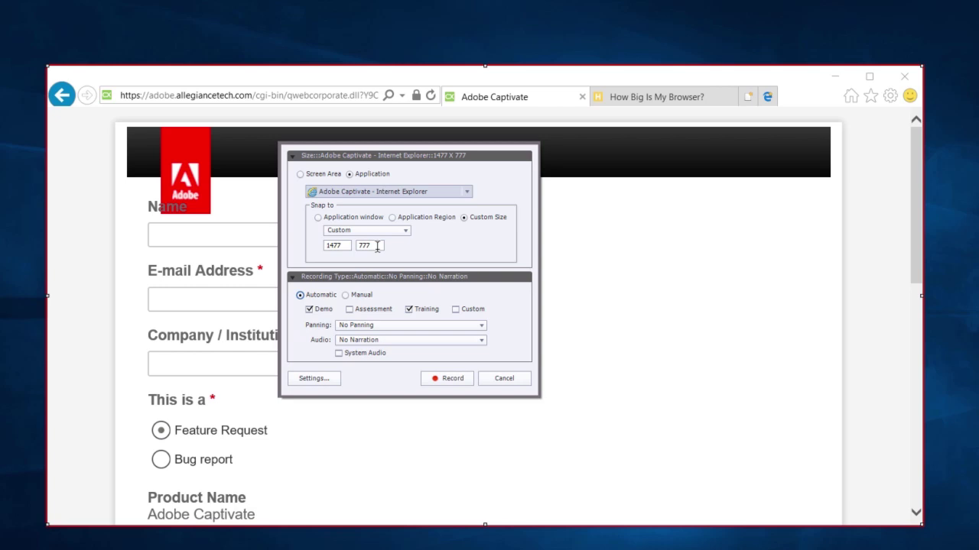
scroll(377, 246, down, 3)
scroll(377, 246, up, 2)
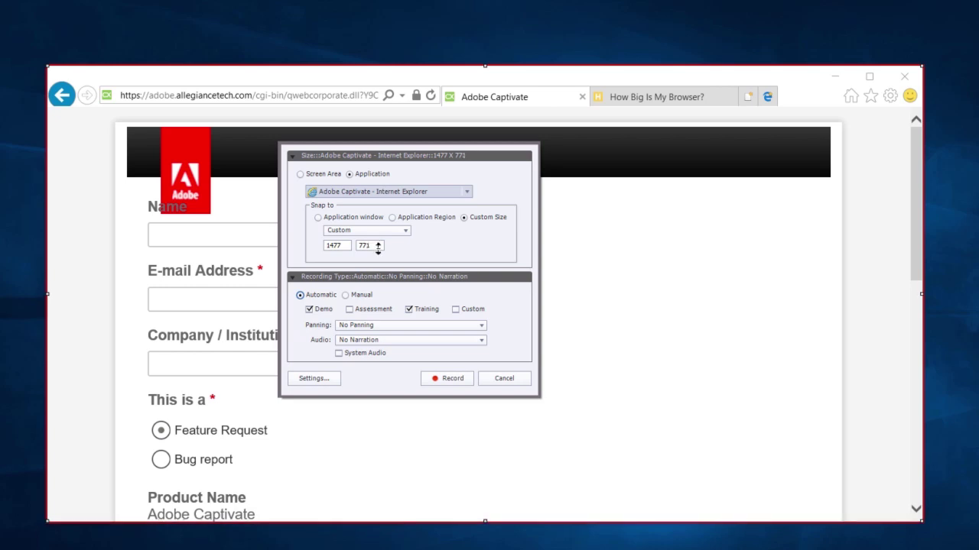
scroll(377, 246, down, 4)
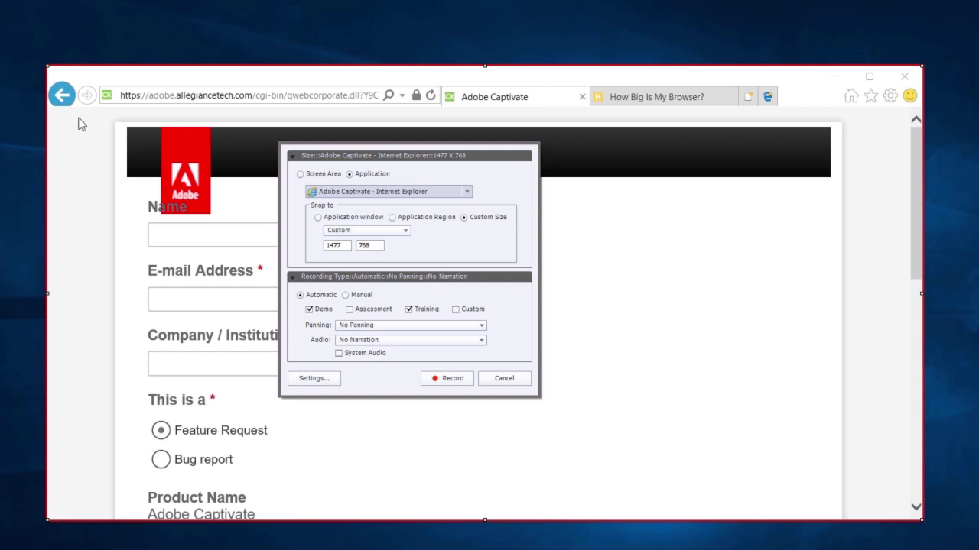
Pick Application Region and select the browser region, giving a 1475 x 697 capture
click(421, 224)
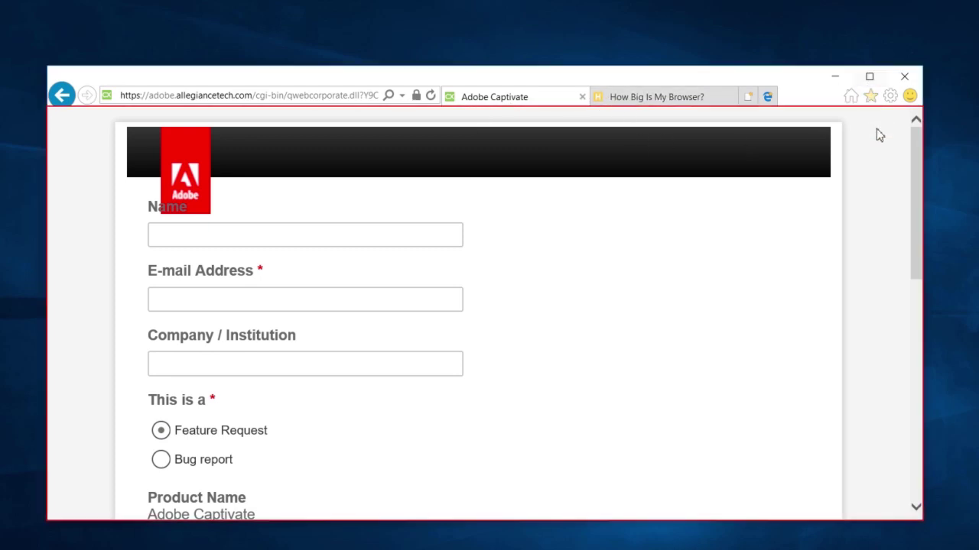
click(742, 123)
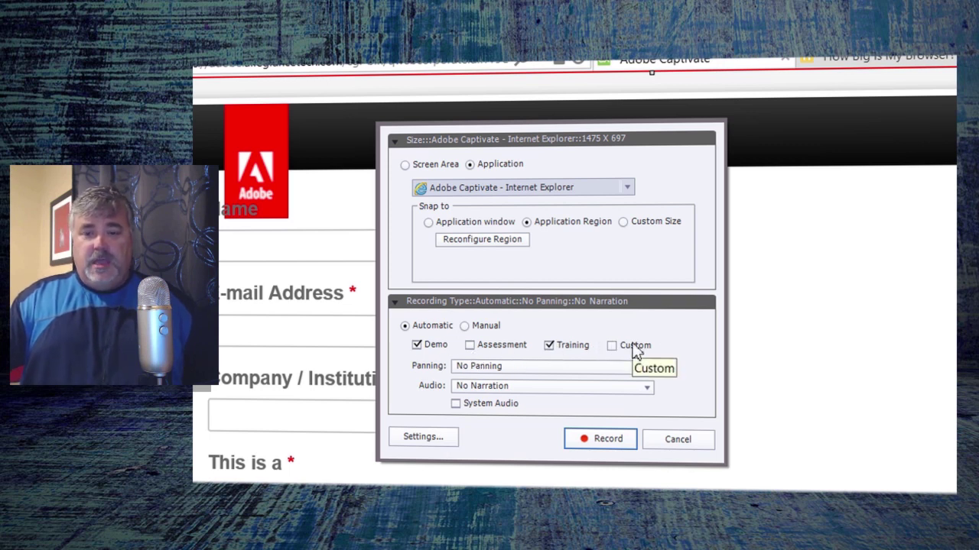
Open recording Settings and restore the Demonstration mode defaults
click(422, 437)
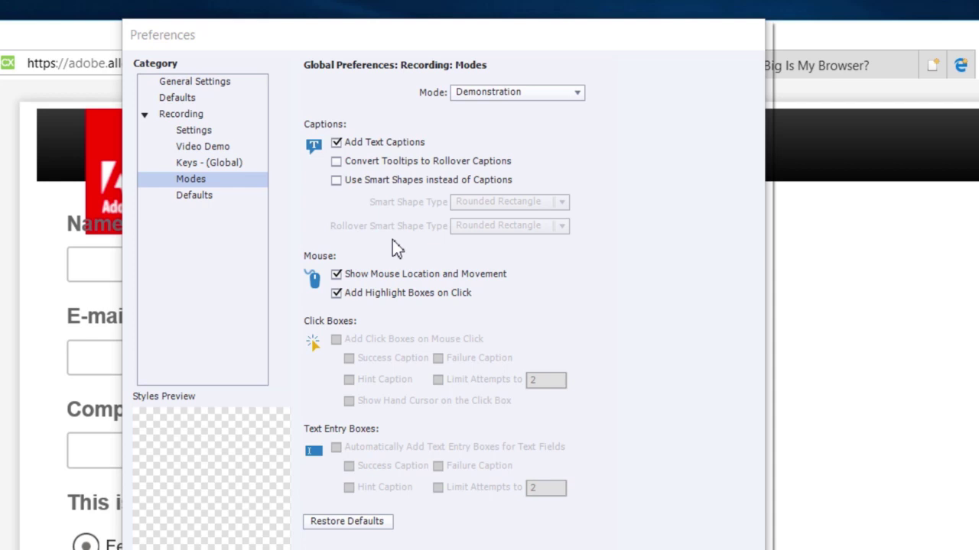
click(543, 91)
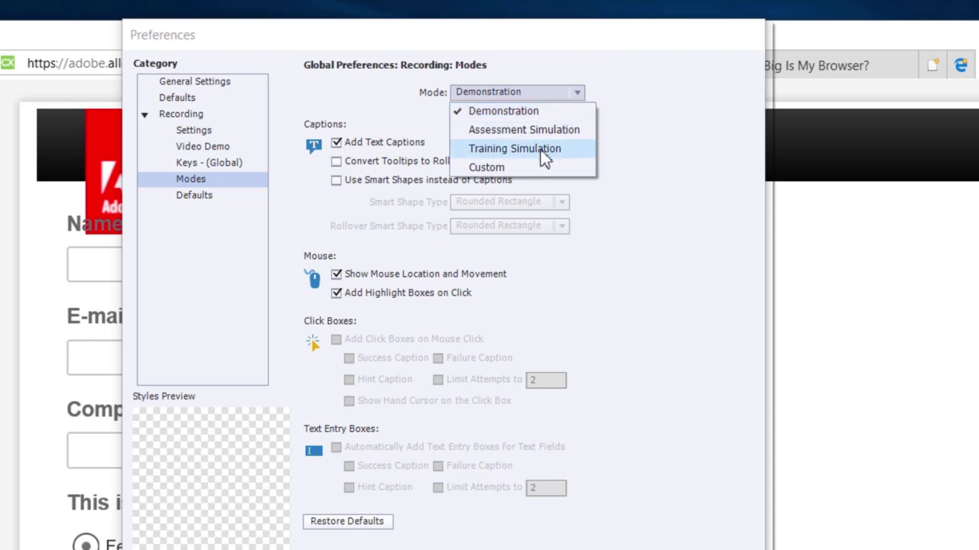
click(529, 111)
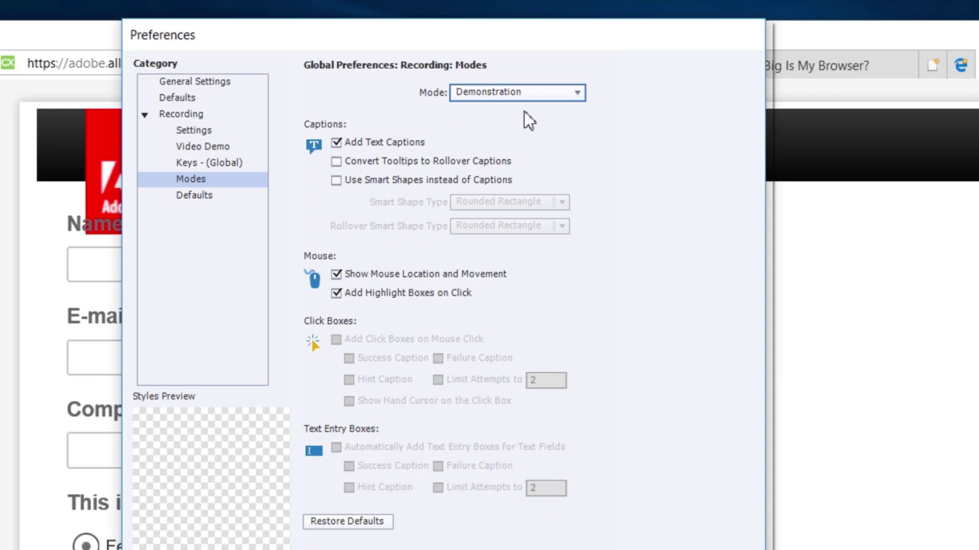
click(345, 526)
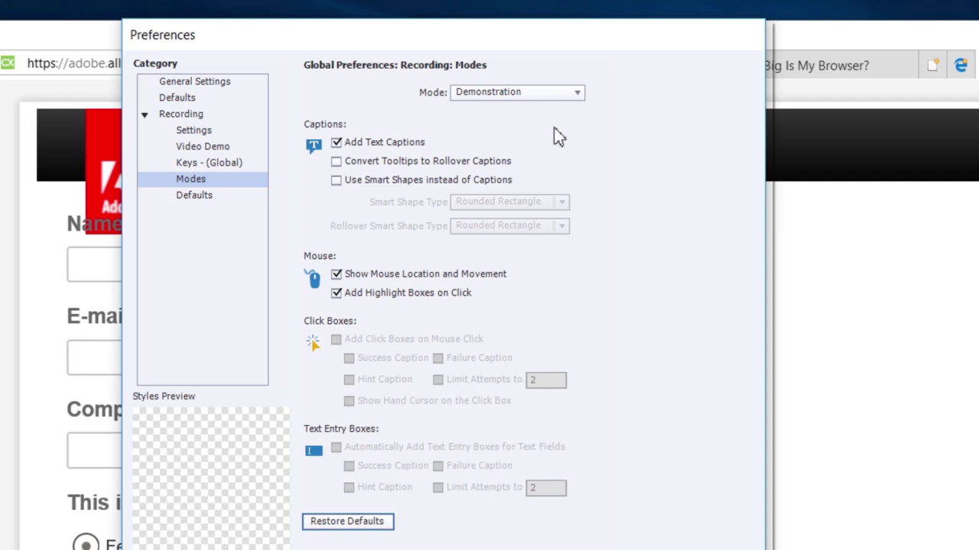
Restore defaults for Assessment Simulation, Training Simulation, and finally Custom mode
click(523, 92)
click(526, 130)
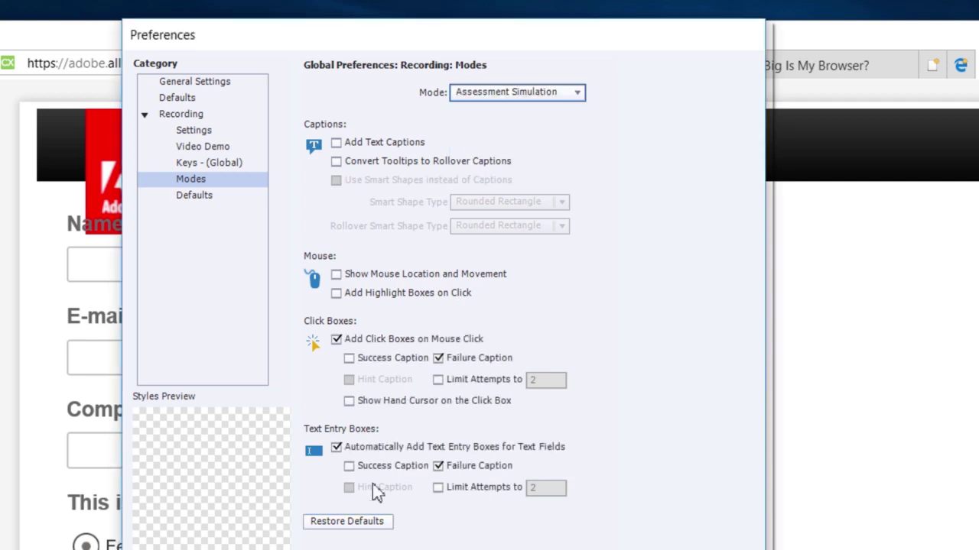
click(359, 526)
click(503, 93)
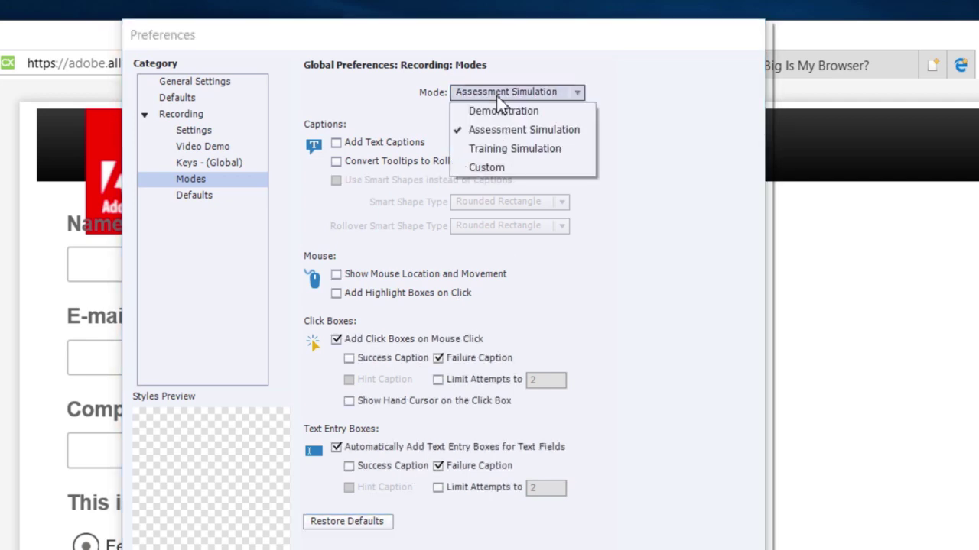
click(500, 150)
click(382, 524)
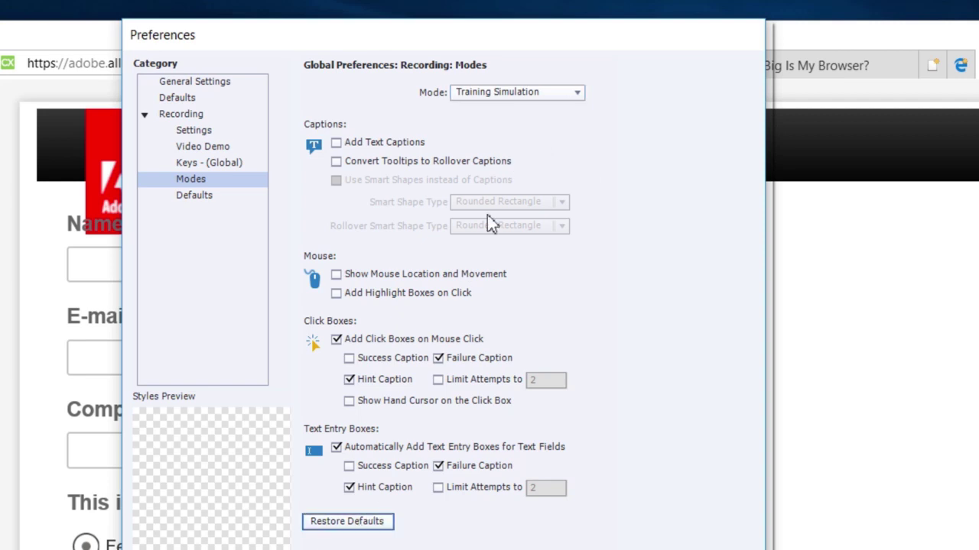
click(507, 93)
click(496, 168)
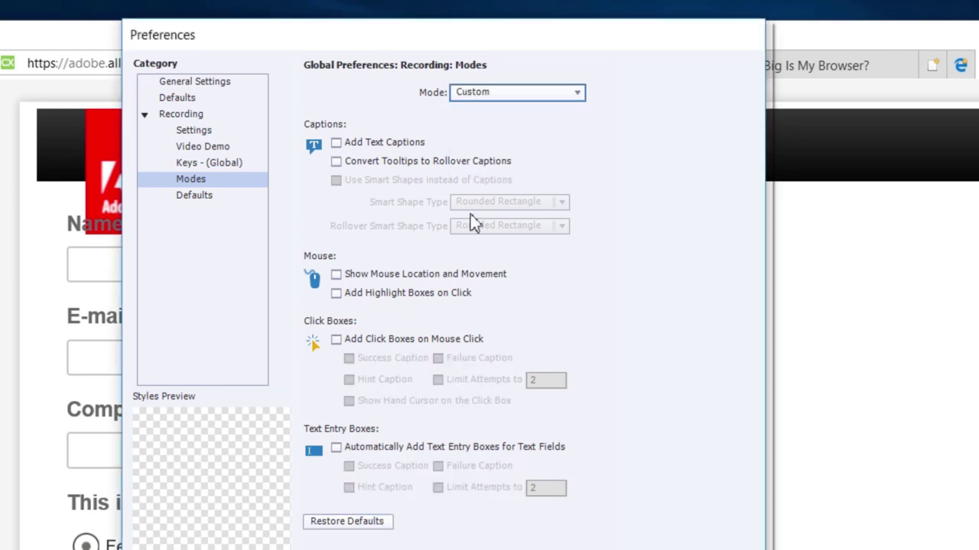
click(354, 524)
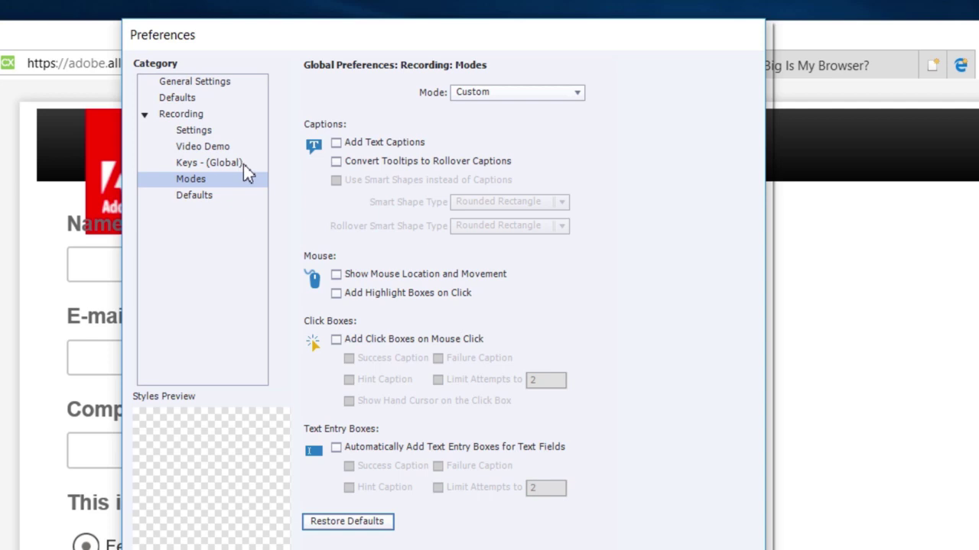
Show the Recording > Keys - (Global) category in Preferences
click(243, 164)
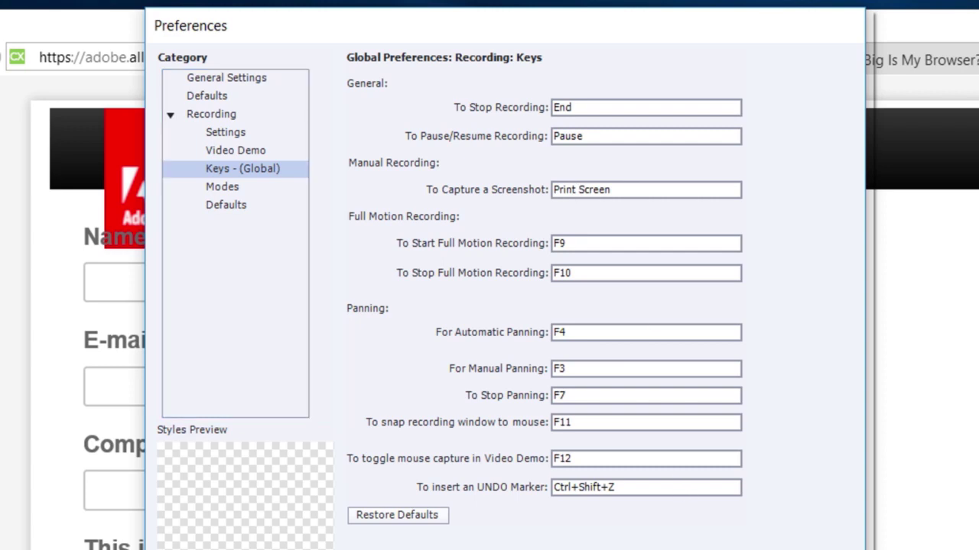
Confirm Preferences with Enter to return to the recording setup dialog
key(Return)
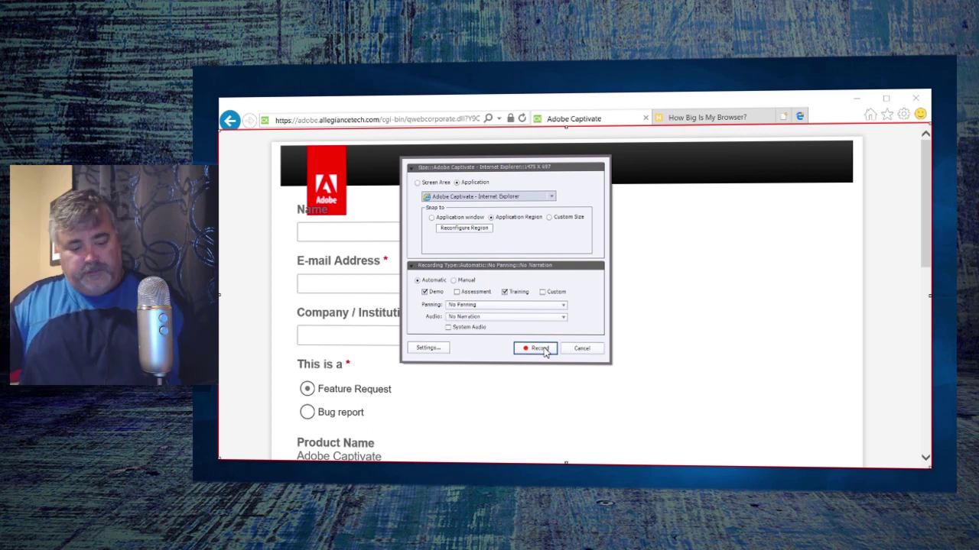
Start recording and enter the person's full name in the form's Name field
click(539, 348)
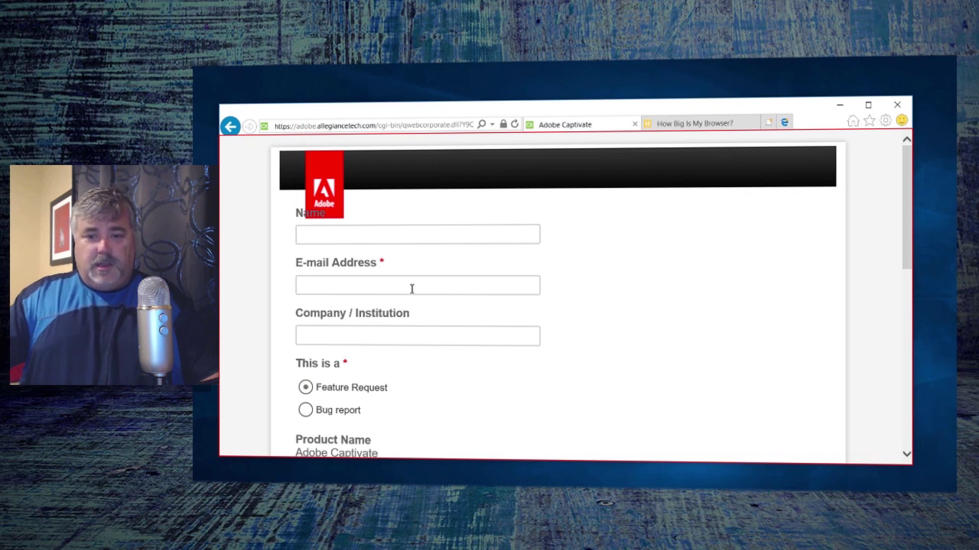
click(354, 236)
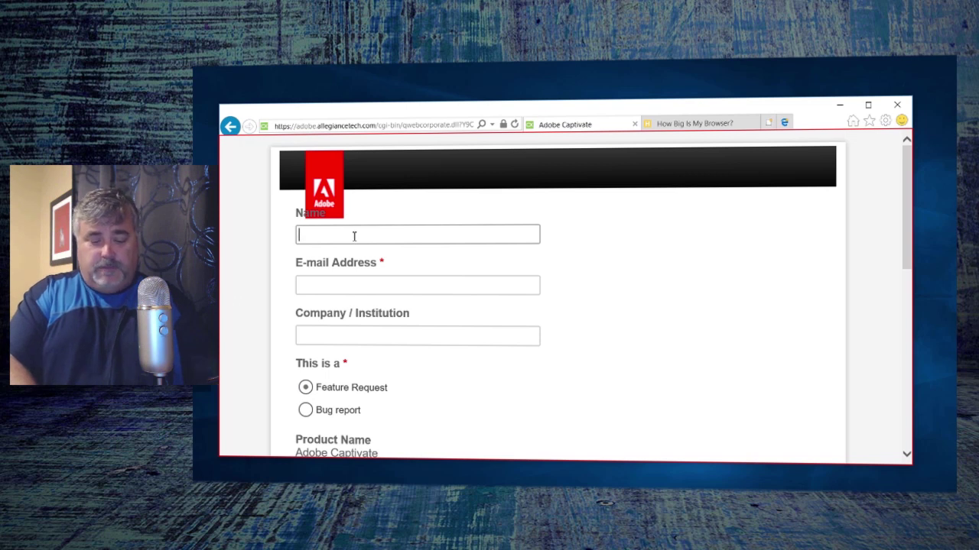
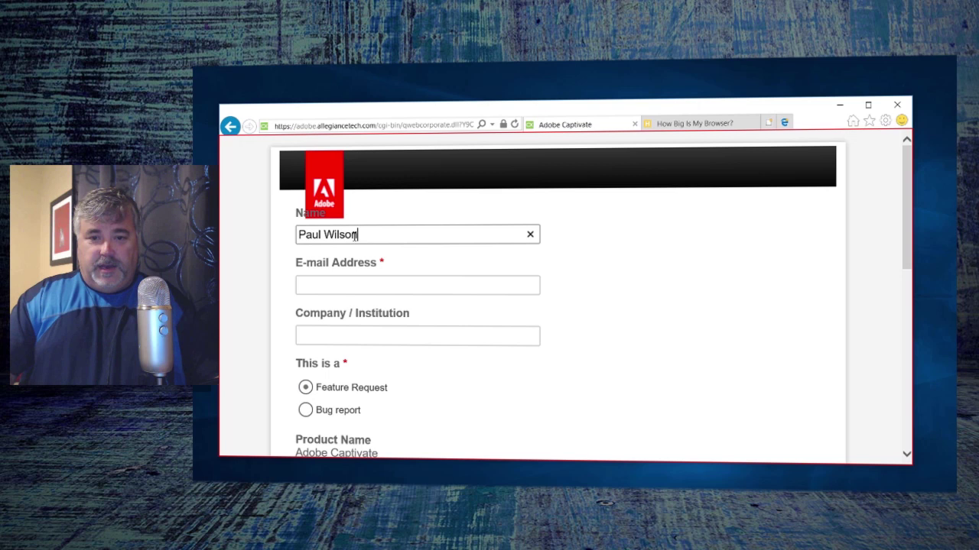
click(351, 287)
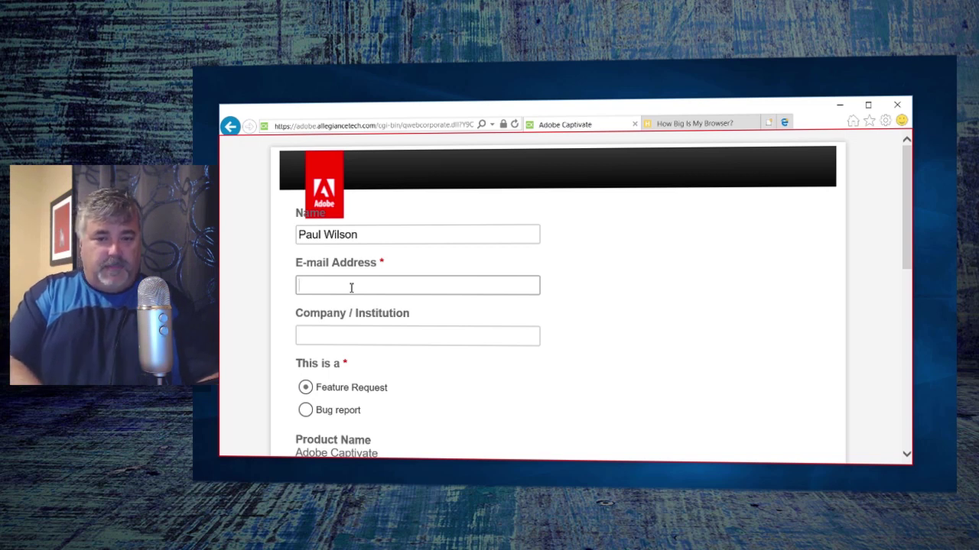
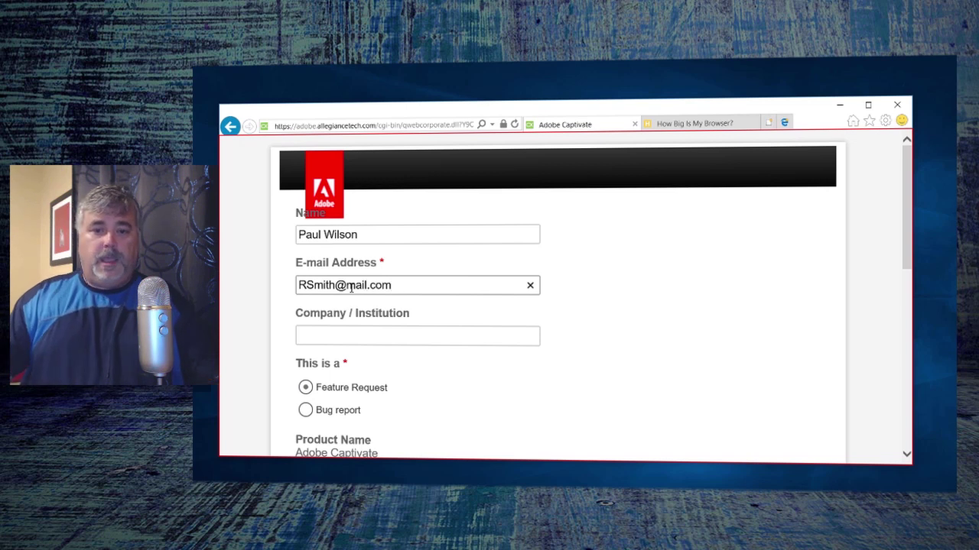
Enter the e-mail address, 'self' as company, select Bug report, and stop recording with End
click(366, 339)
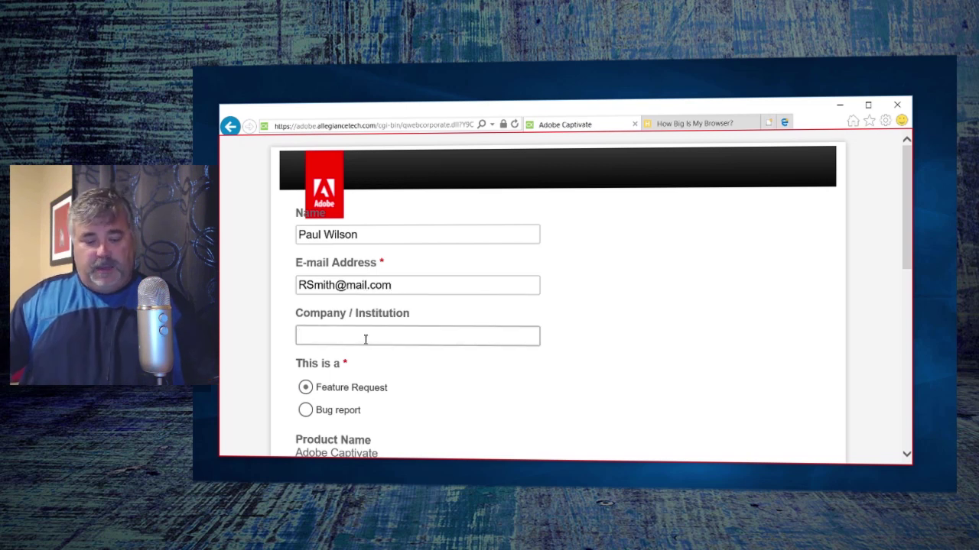
text(self)
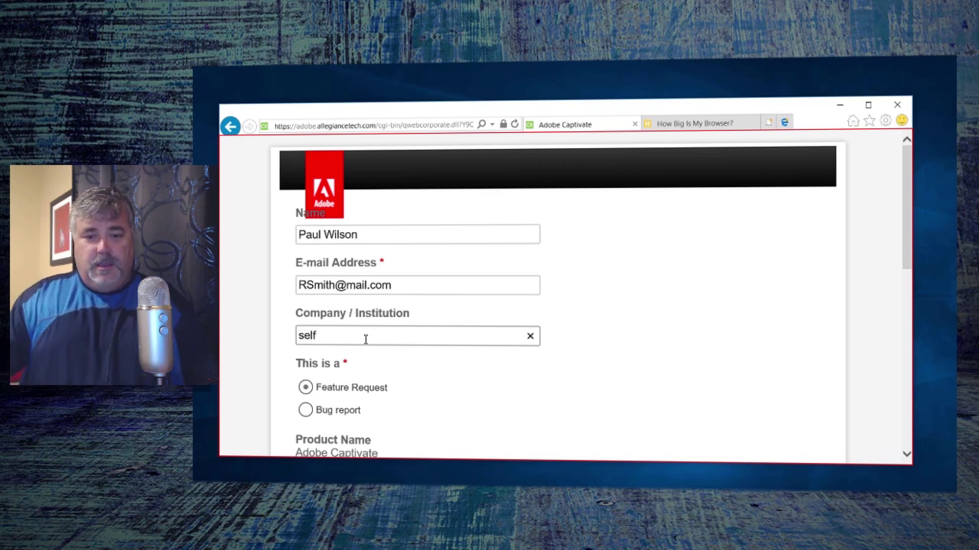
click(307, 411)
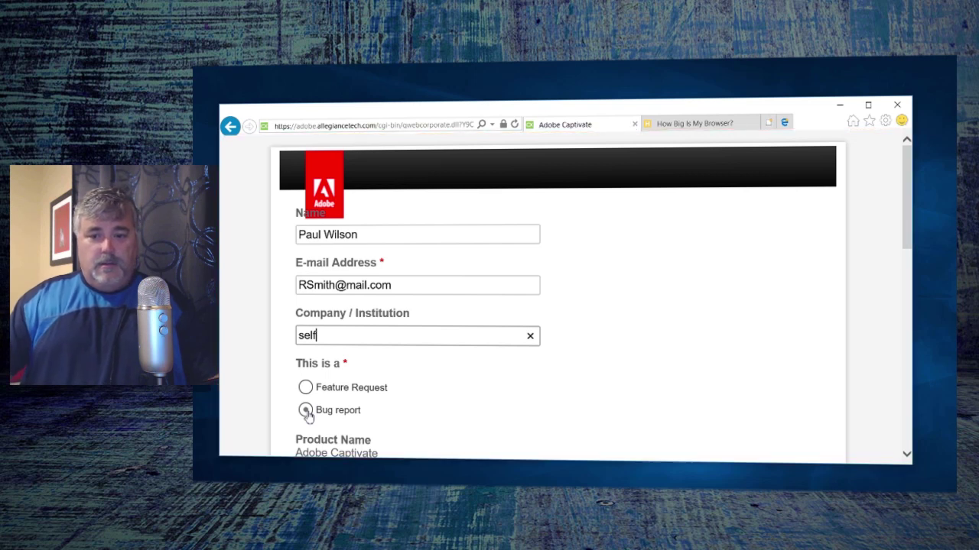
key(End)
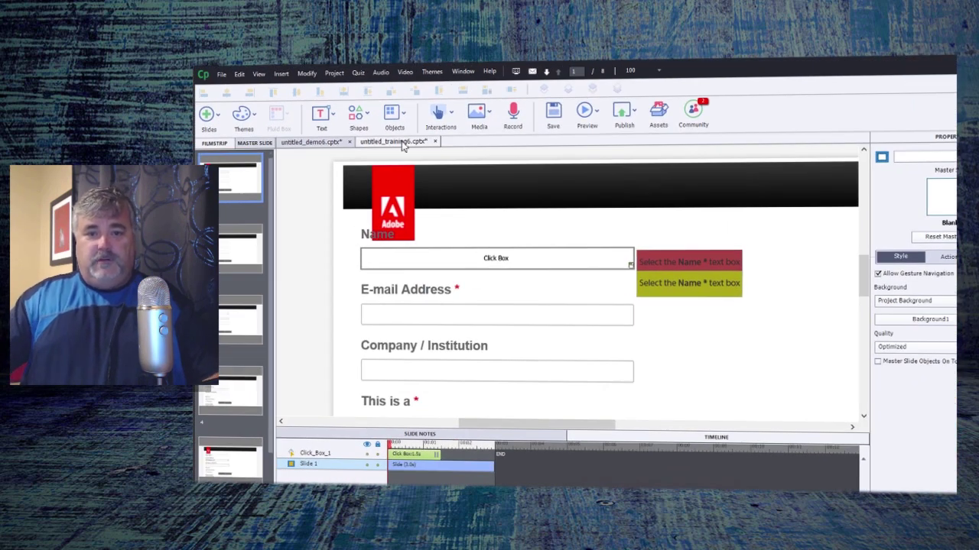
Switch to untitled_demo6.cptx and preview it with Preview > HTML5 in Browser
click(316, 144)
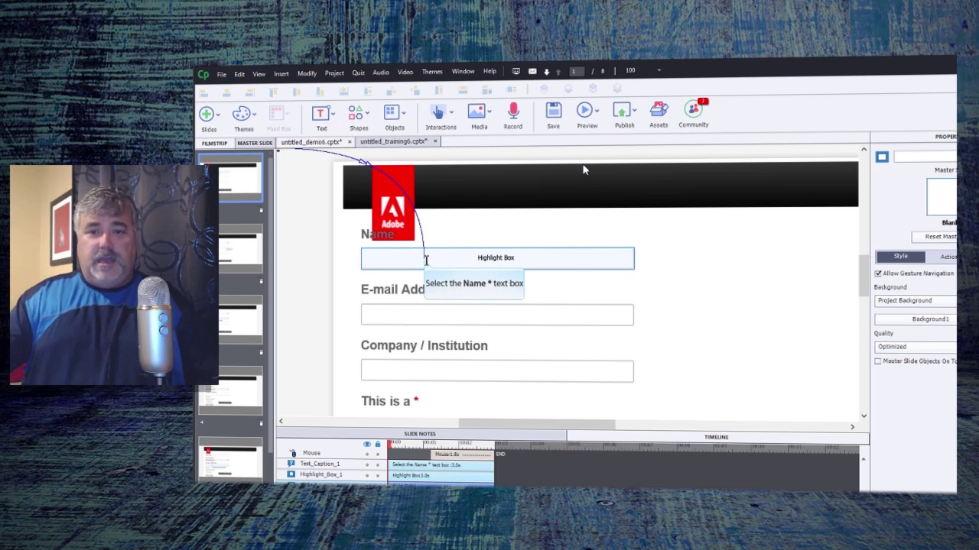
click(634, 113)
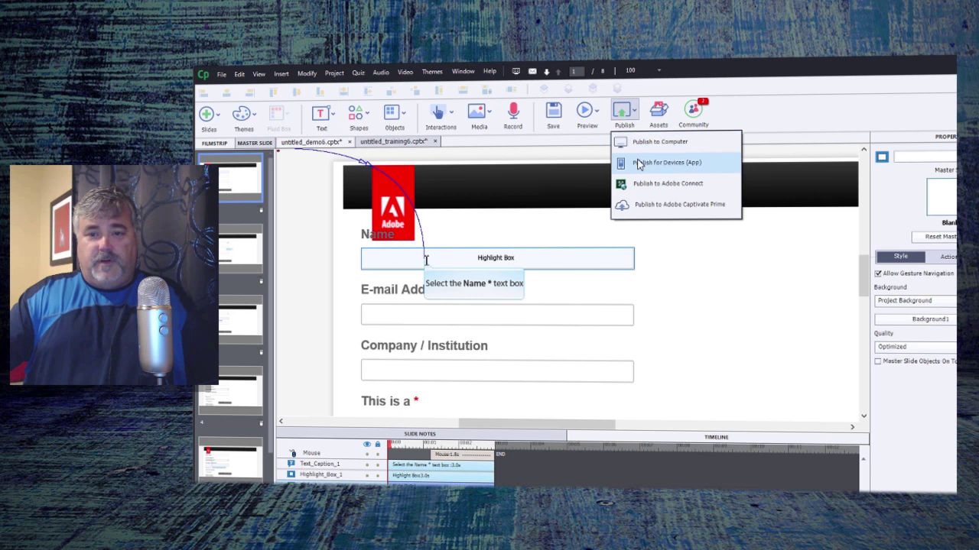
click(596, 112)
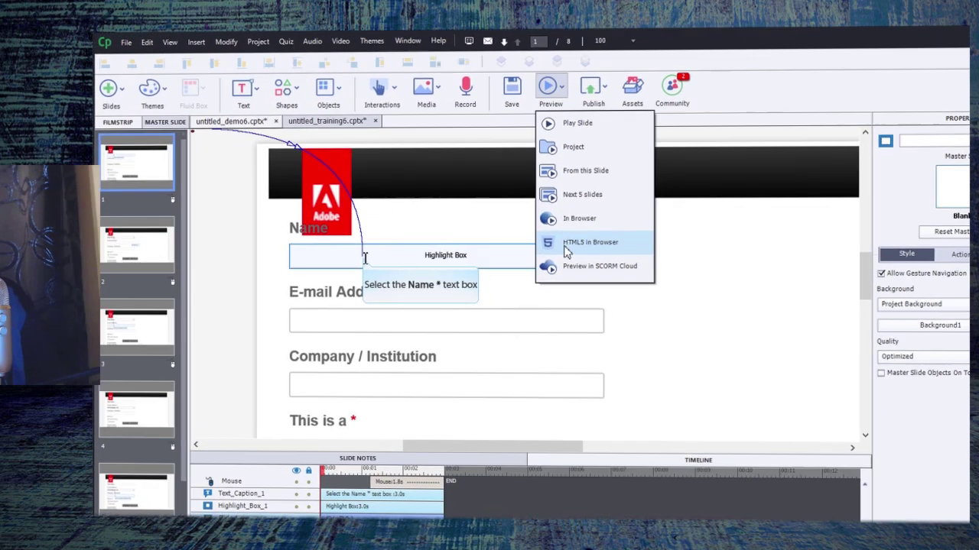
click(601, 242)
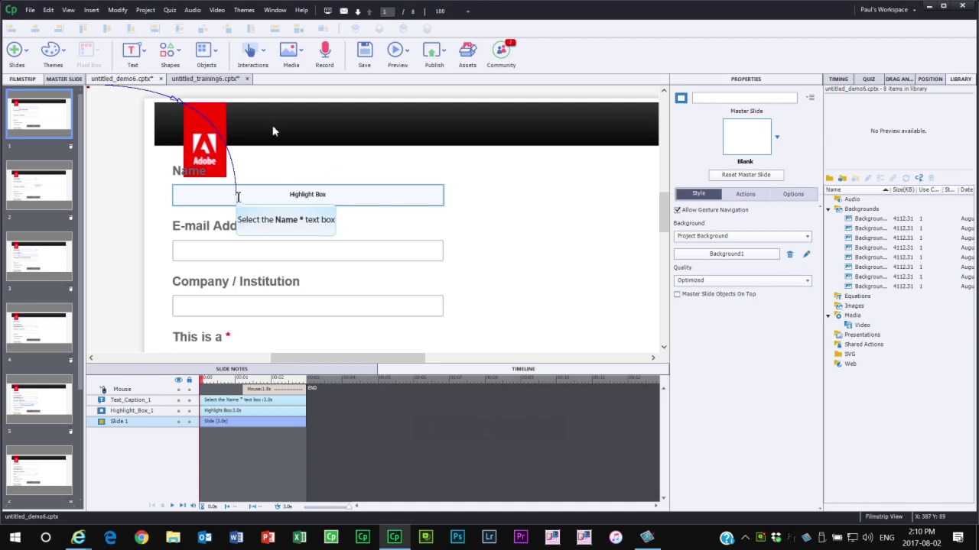
Switch to untitled_training6.cptx and preview it as HTML5 in the browser
click(211, 82)
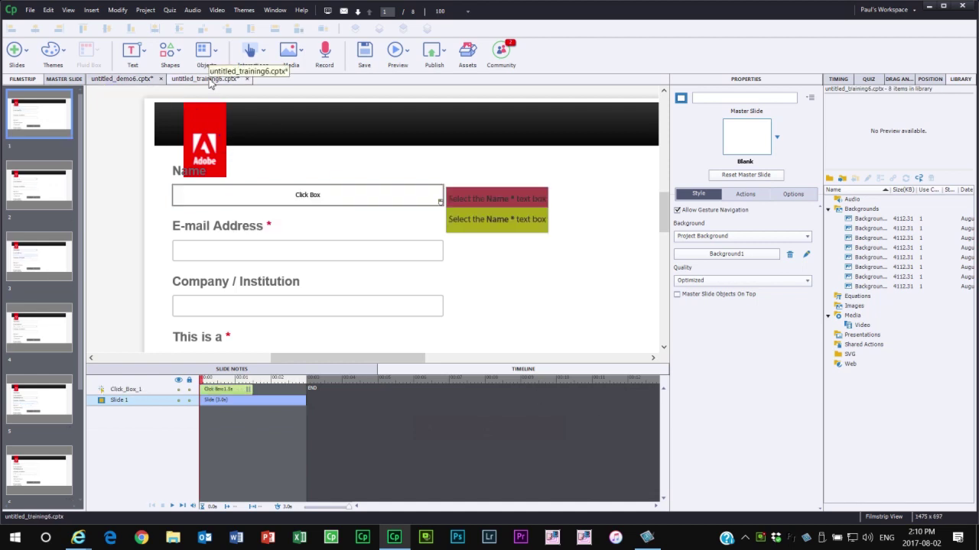
click(398, 49)
click(410, 185)
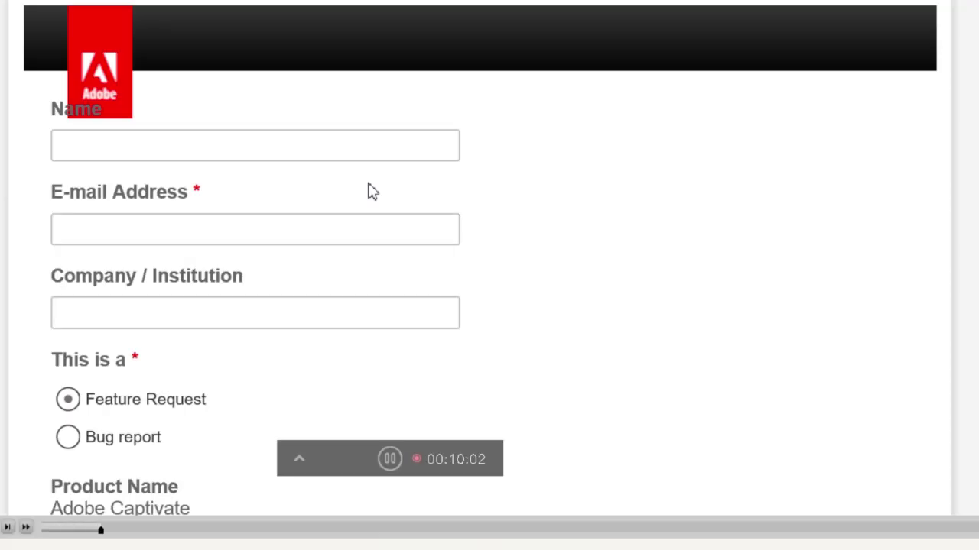
Enter the user's full name in the Name field, then enter and correct the e-mail address
click(344, 148)
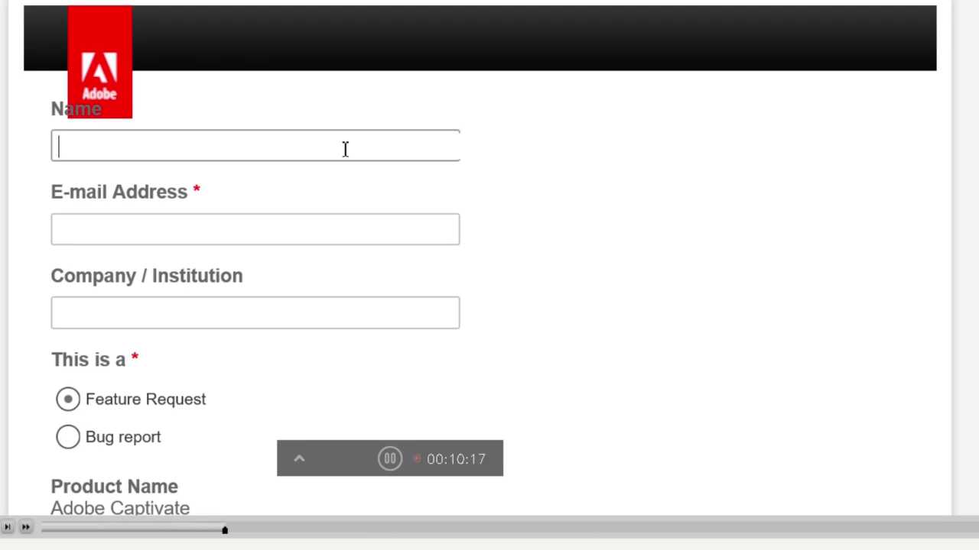
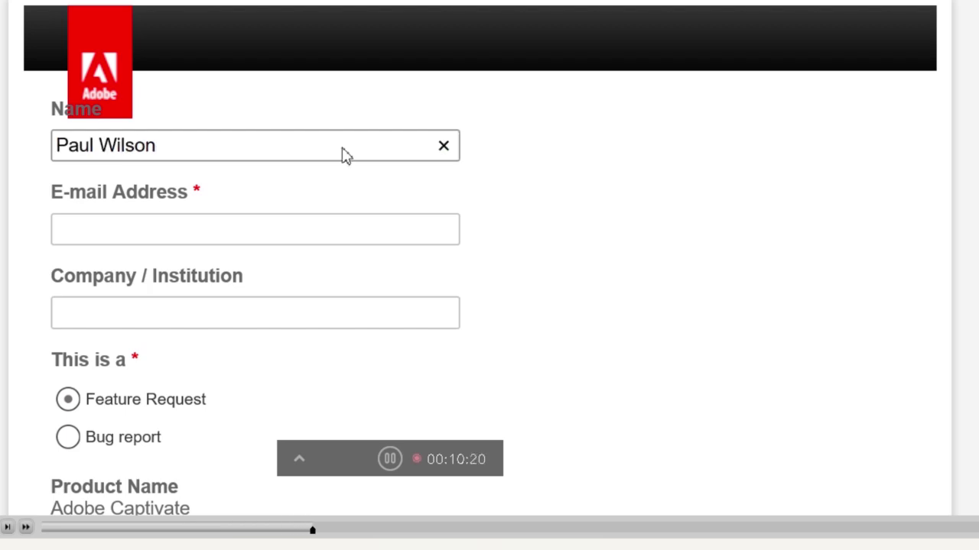
click(135, 233)
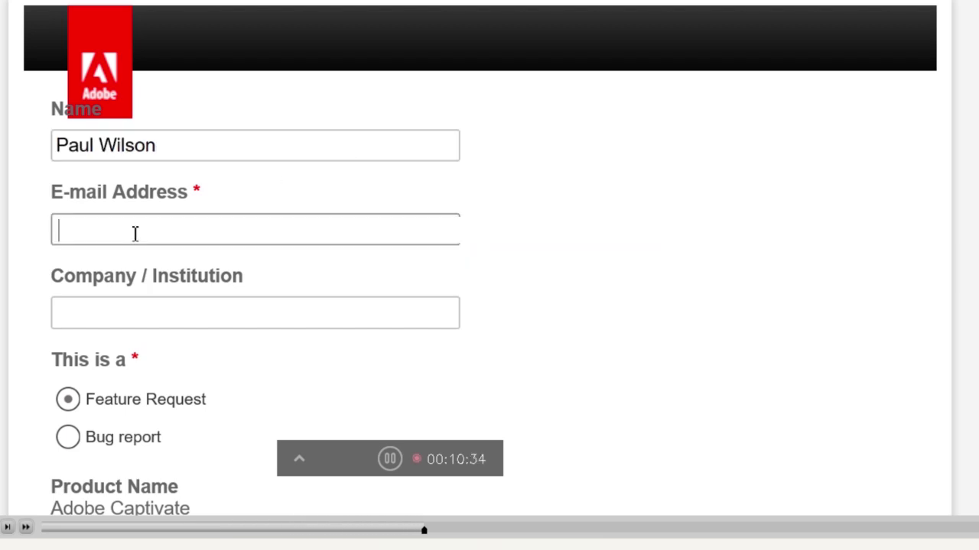
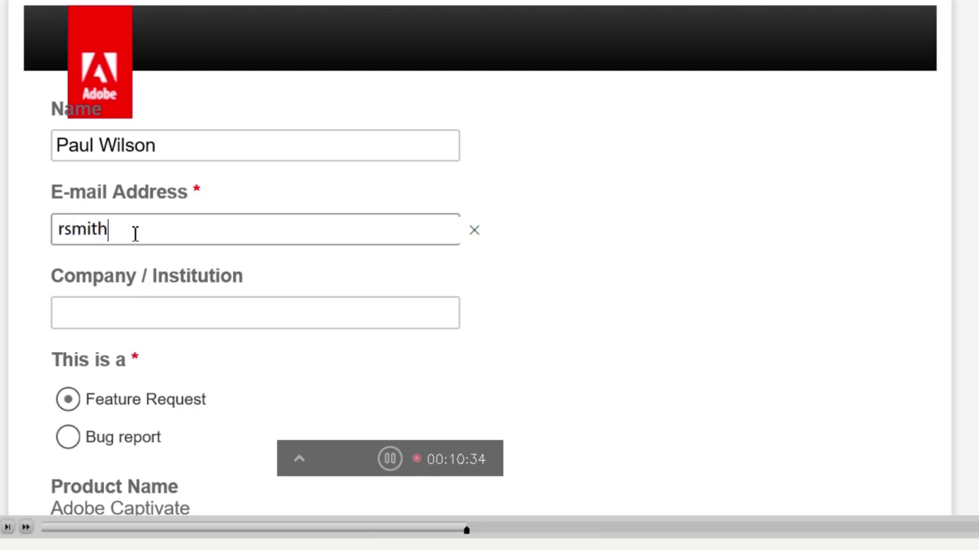
key(Return)
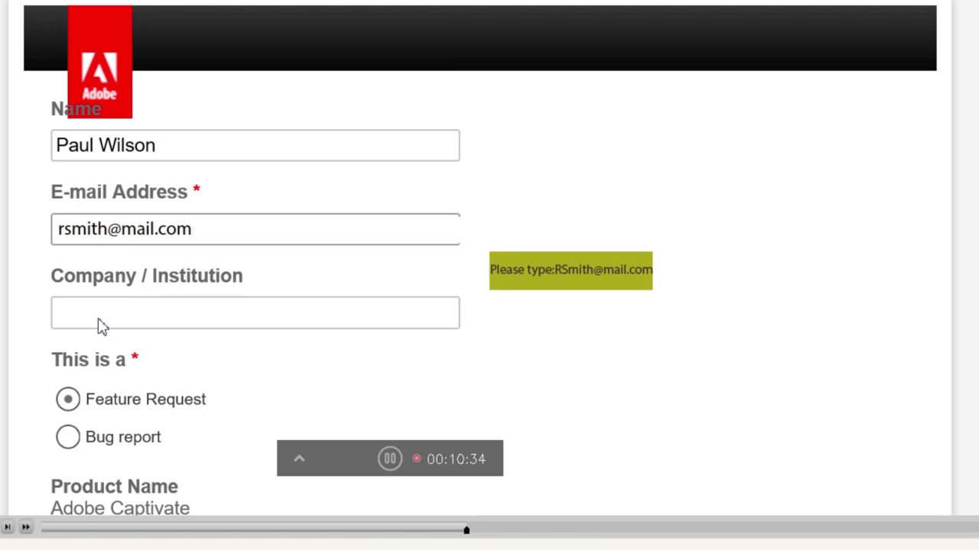
click(246, 231)
key(Return)
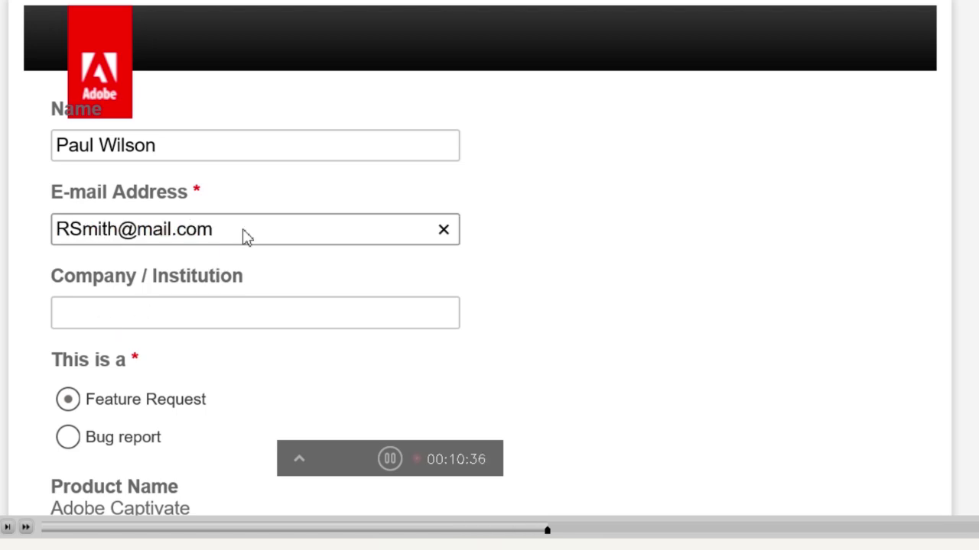
Enter 'self' as Company / Institution and mark the feedback as a Bug report
click(134, 320)
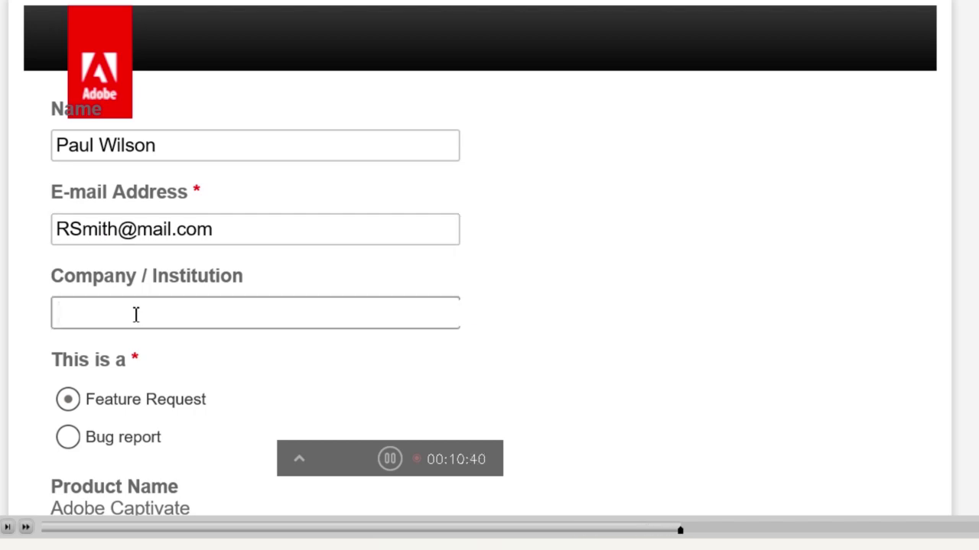
text(self)
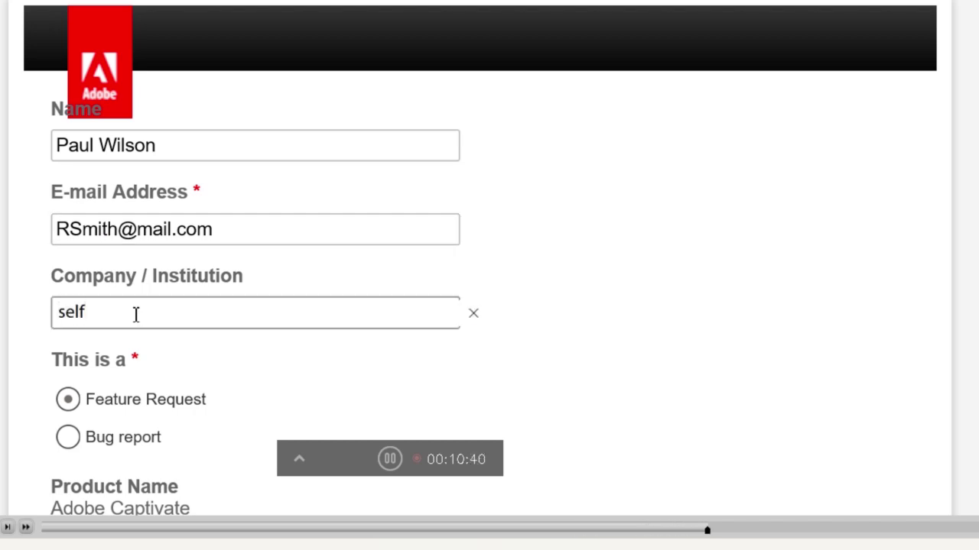
key(Return)
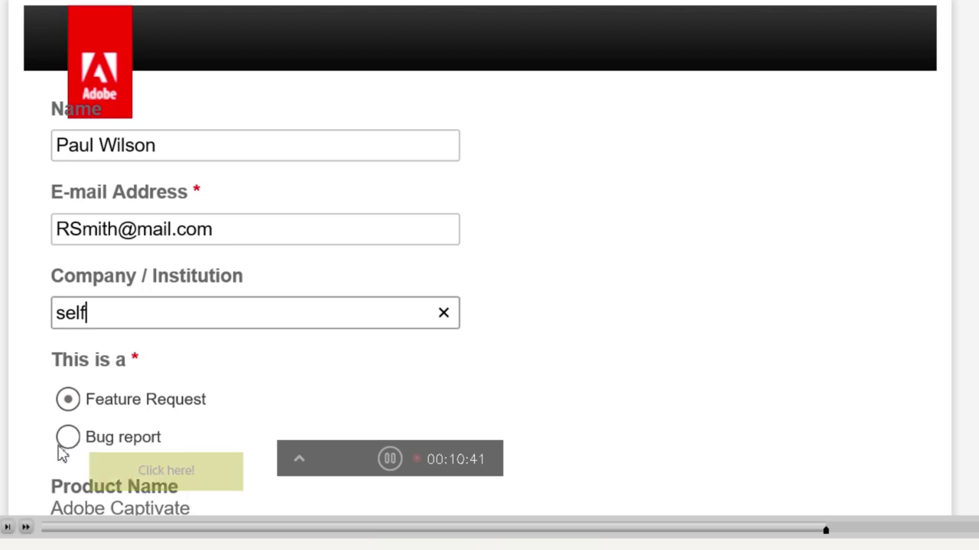
click(68, 447)
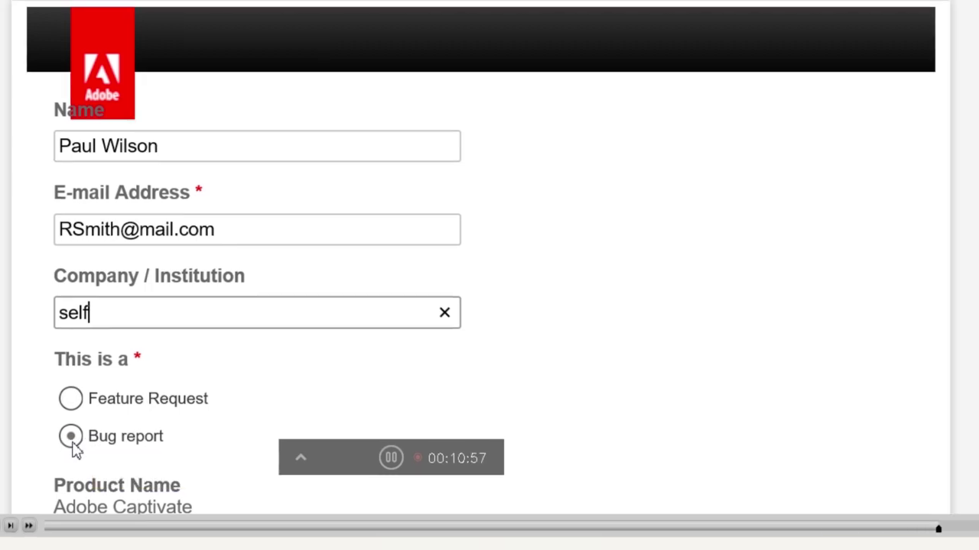